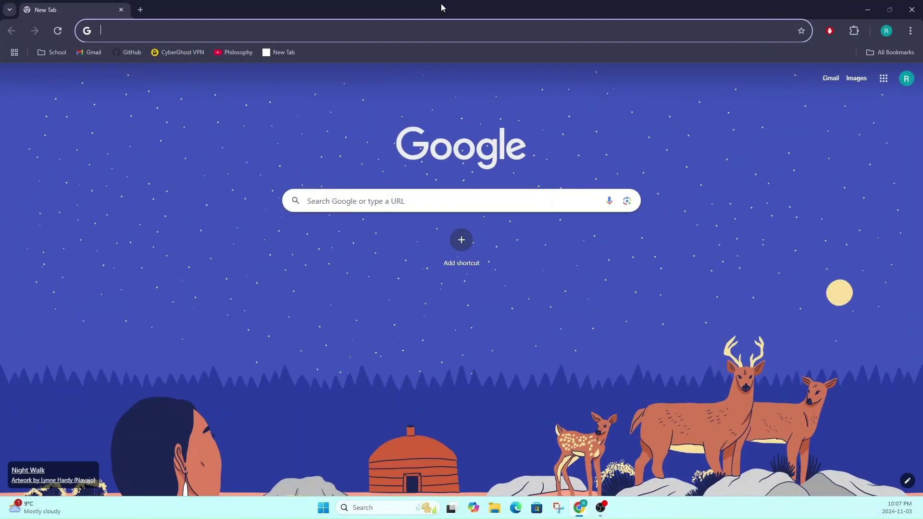
text(autoho)
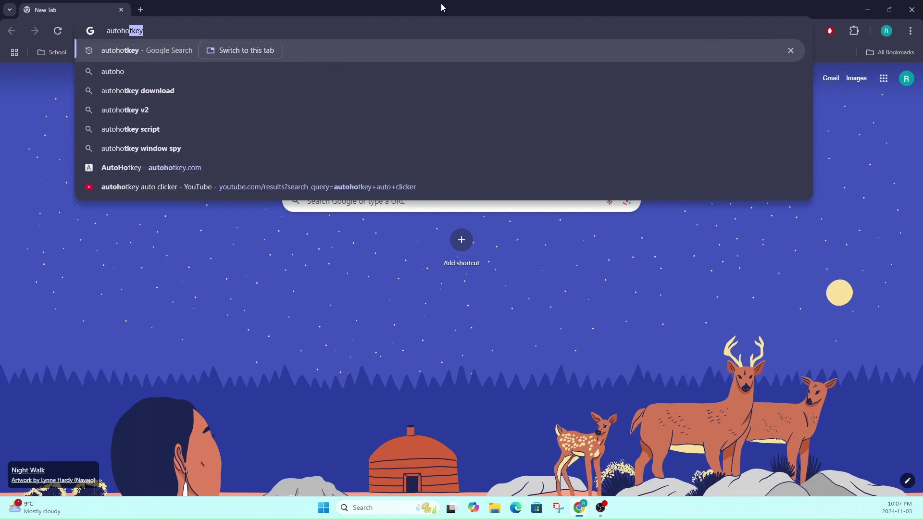
text(tkey)
Search for autohotkey and download the AutoHotkey v2.0 installer from the official site
key(Return)
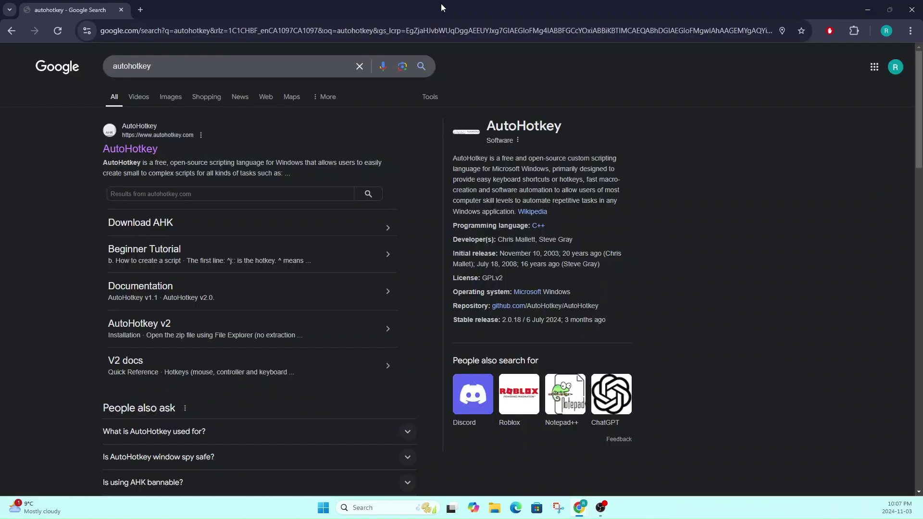
click(130, 149)
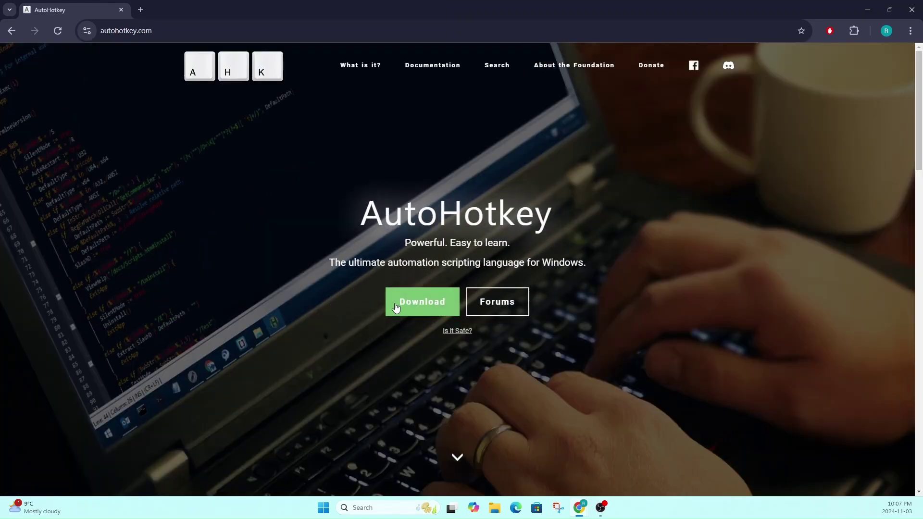
click(400, 305)
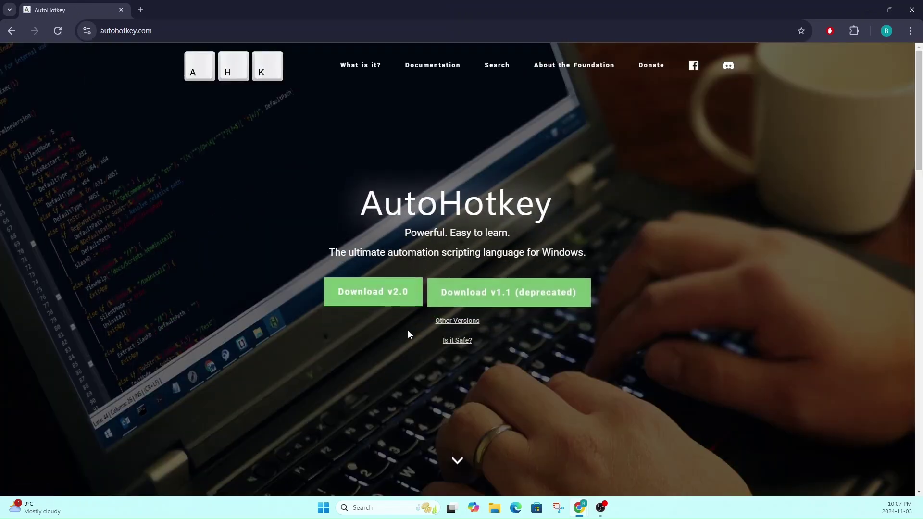
click(390, 292)
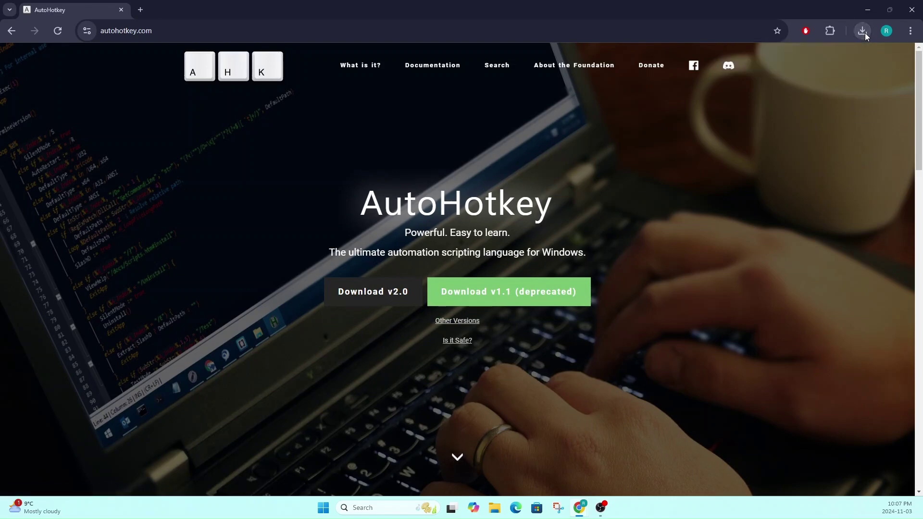
click(863, 31)
Run the downloaded ahk-v2.exe and install AutoHotkey v2.0.18 for all users
click(791, 74)
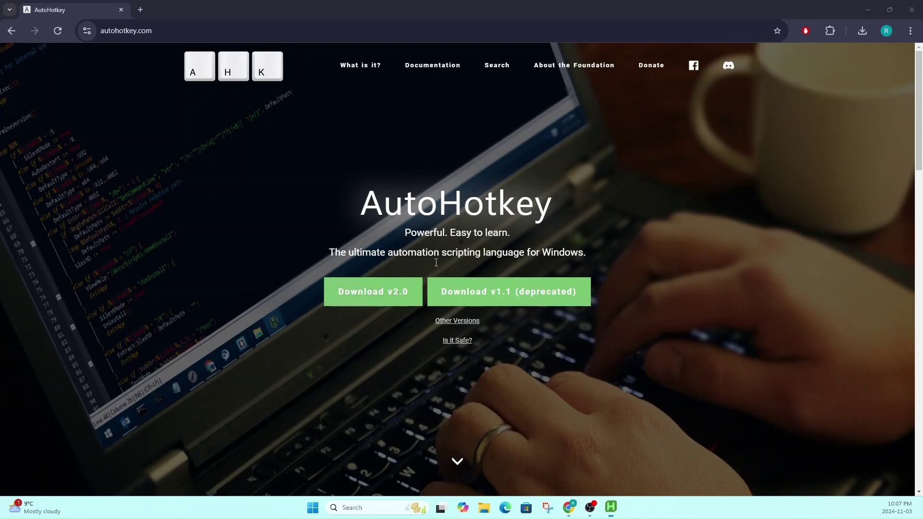
drag(43, 166, 479, 133)
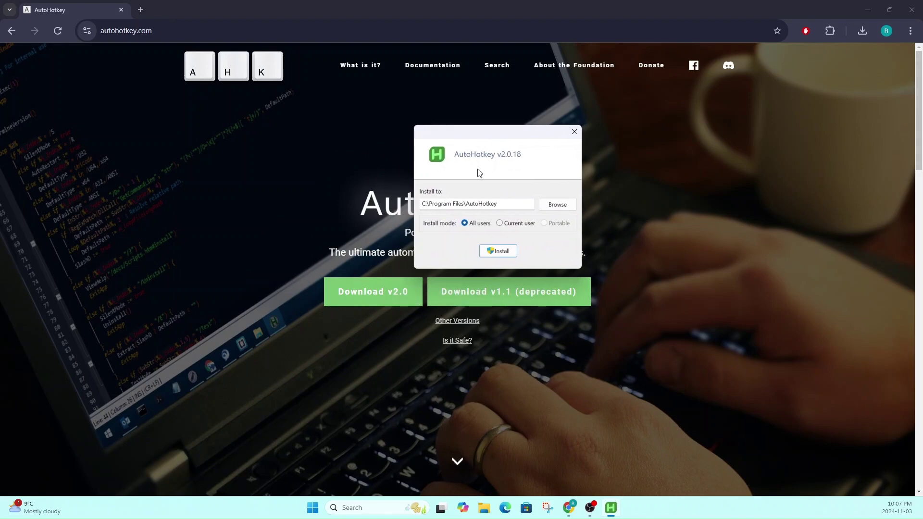
click(503, 252)
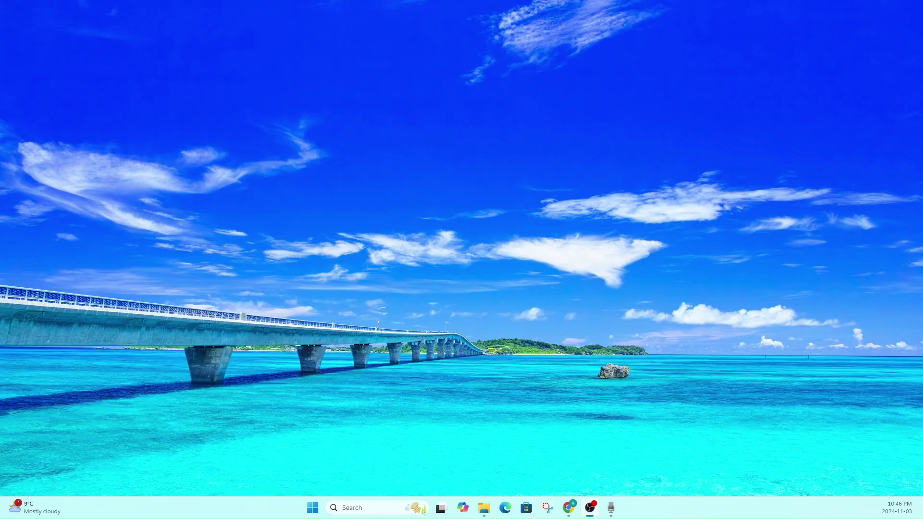
Create a new AutoHotkey Script named autokey on the desktop
right_click(371, 135)
mouse_move(399, 210)
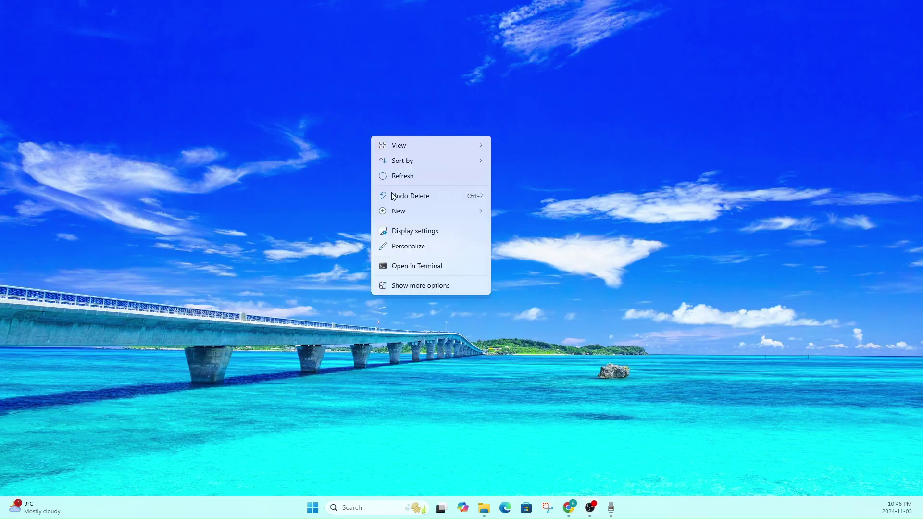
click(536, 243)
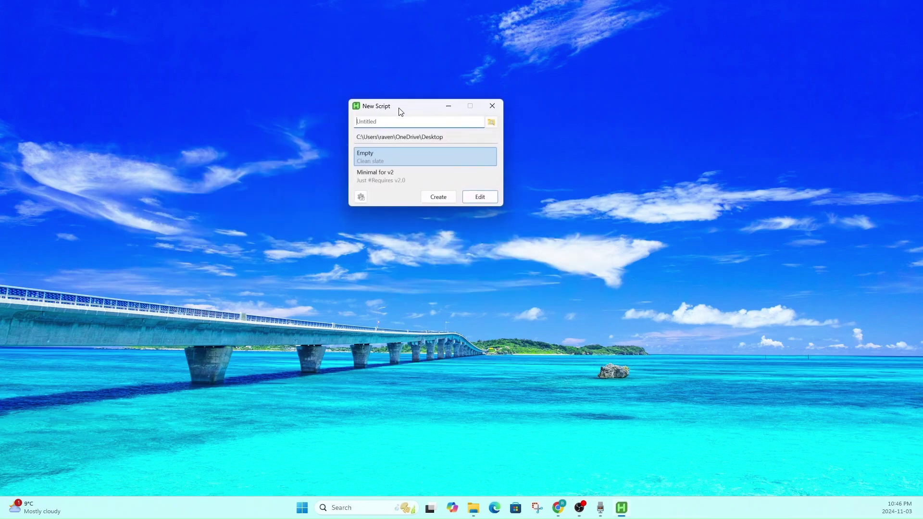
text(a)
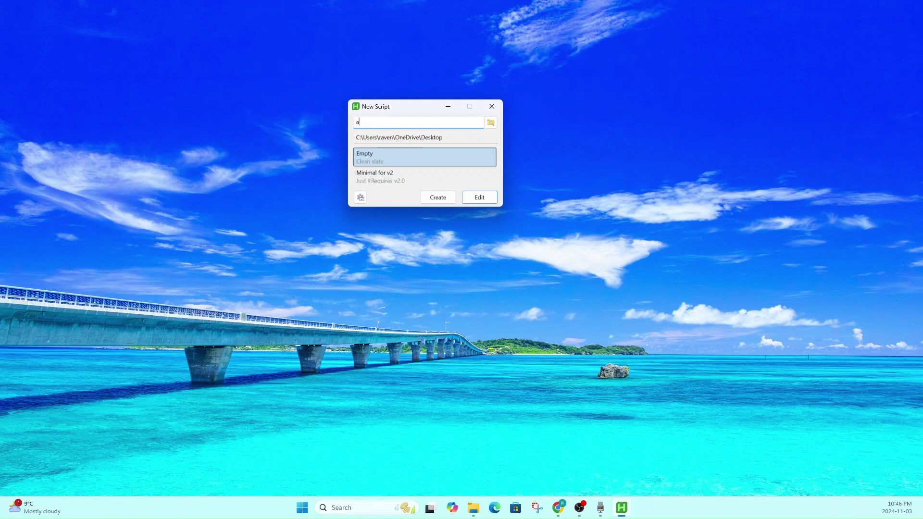
text(utokey)
click(438, 197)
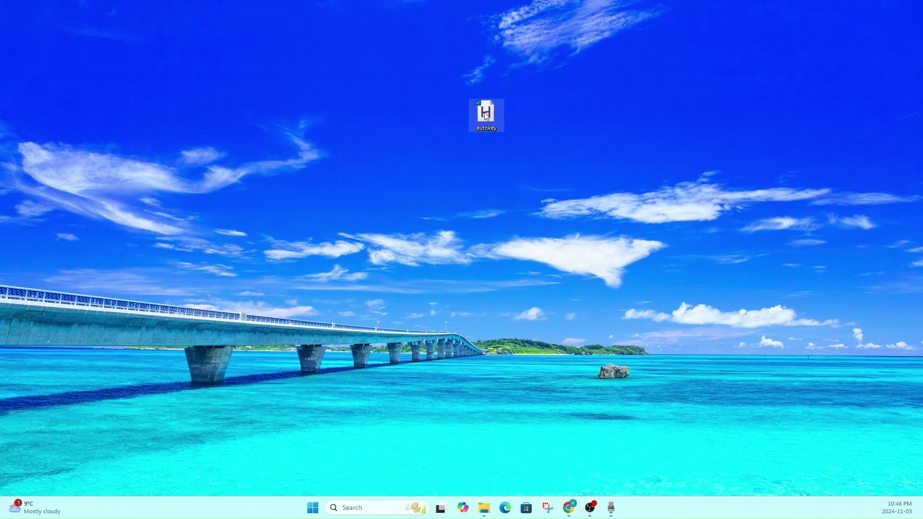
right_click(485, 113)
Edit autokey.ahk in Notepad, writing the '; Auto Clicker Script' header and a global Toggle declaration
click(527, 272)
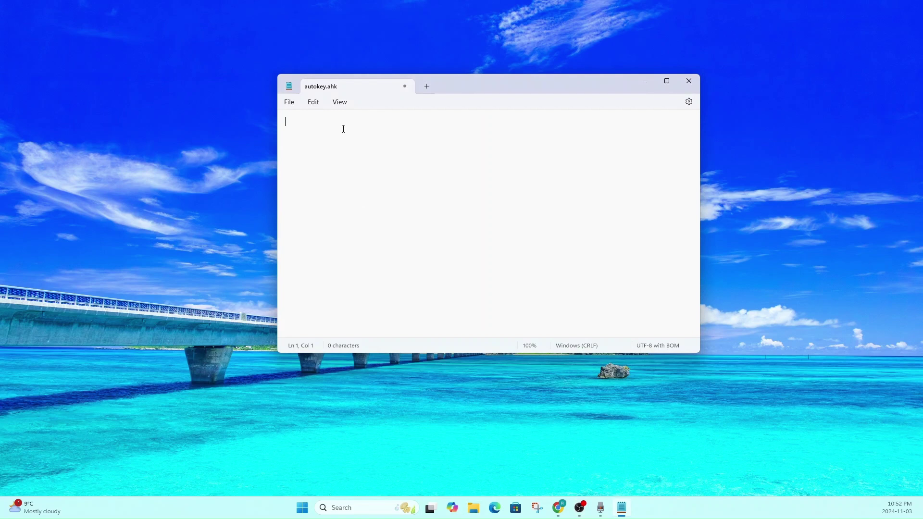
text(; Auto )
text(Clicker Sc)
text(ript)
key(Return)
text(global )
text(Toggle)
text( := flase )
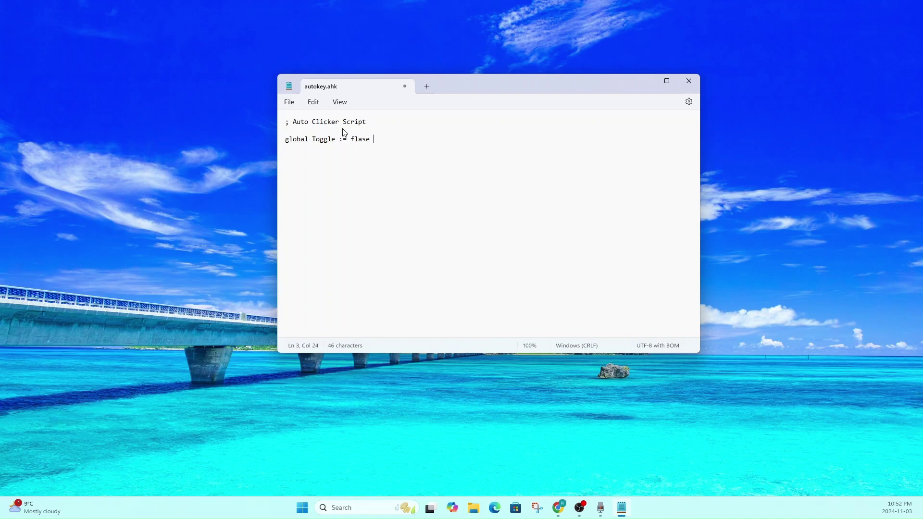
text(; ini)
text(tialize )
text(the Toggle )
text(variable )
text(globally)
key(Return)
key(Return)
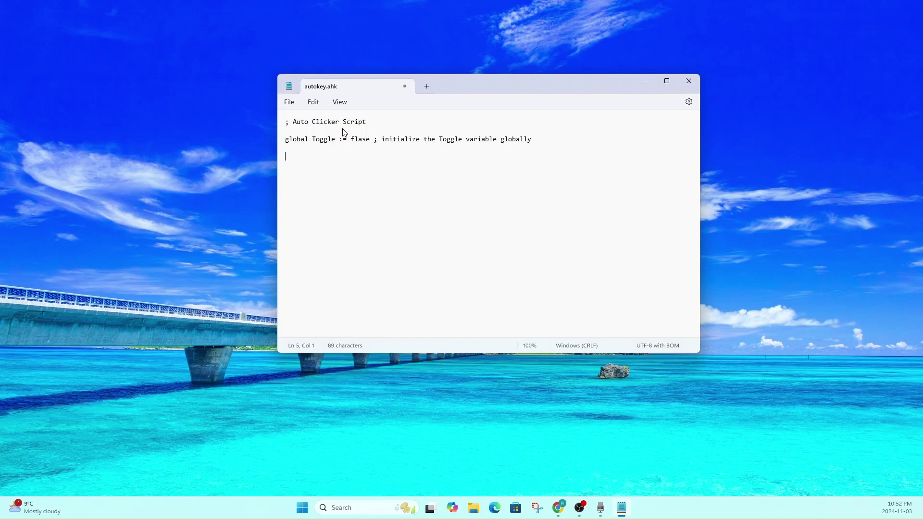
text(F*)
text(::)
Write the F8:: block with 'global Toggle' and 'Toggle := !Toggle ; Auto Click Off/ON' inside braces
key(BackSpace)
key(BackSpace)
key(BackSpace)
text(8::)
key(Return)
text({})
key(Return)
key(Return)
key(Return)
key(Up)
key(Up)
key(Up)
text(global T)
text(oggle)
text( ;)
text( declare t)
text(he global variable)
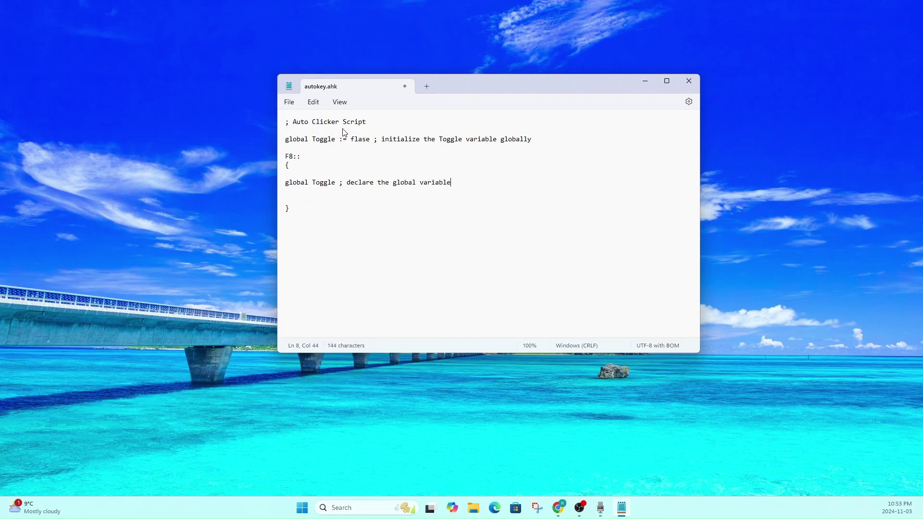
key(Return)
text(Togg)
text(le := !)
text(Tog)
text(gle)
text( ; Auto )
text(Click Off)
text(/ON)
key(Return)
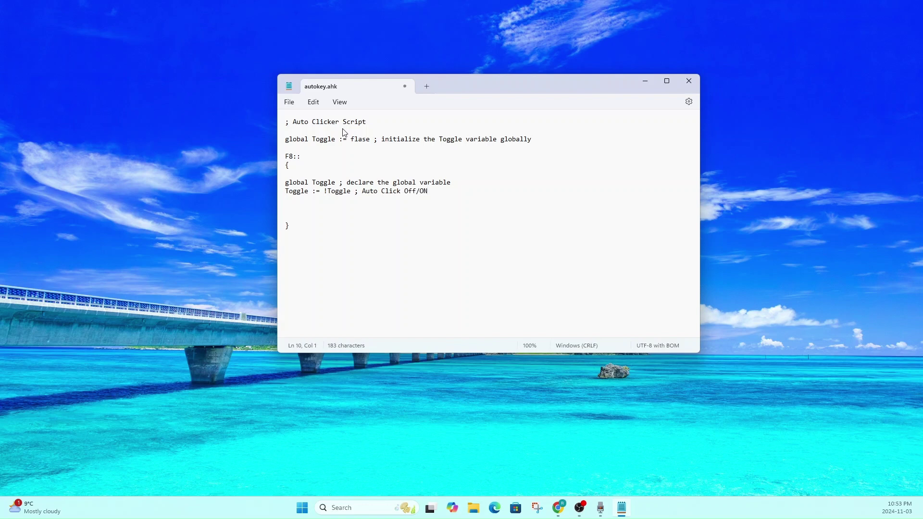
key(Delete)
key(Delete)
key(Delete)
key(End)
key(Return)
key(Down)
text(Loop )
text({})
Lay out the Loop braces and start an if (Toggle) block with blank lines inside
key(Left)
key(Return)
key(Return)
key(Return)
key(Return)
key(Return)
key(Return)
key(Up)
key(Up)
key(Up)
text(if)
text(())
text(Toggle)
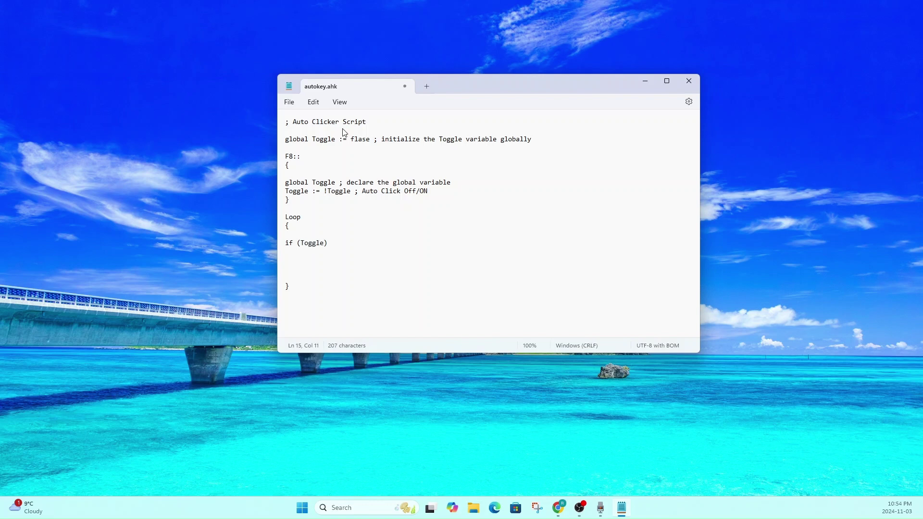
key(Right)
key(Return)
text({})
key(Left)
key(Return)
key(Return)
key(Return)
Indent the if (Toggle) block one level and fill it with Click and Sleep 100
key(Up)
key(Tab)
key(Down)
key(Tab)
key(Down)
key(Down)
key(Down)
key(Tab)
text(Click 	)
text(Sleep)
text( 100)
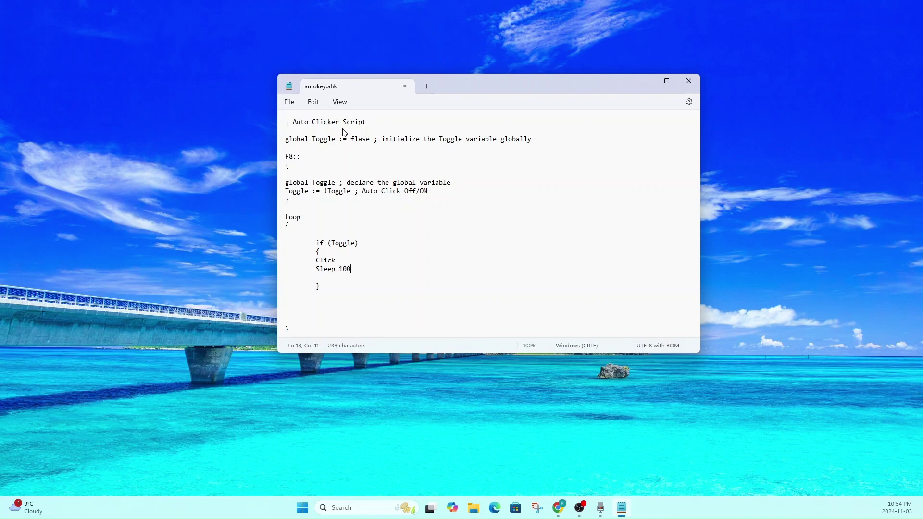
Tidy the blank lines below the if block, leaving a line for the else branch
key(Down)
key(Down)
key(End)
key(Return)
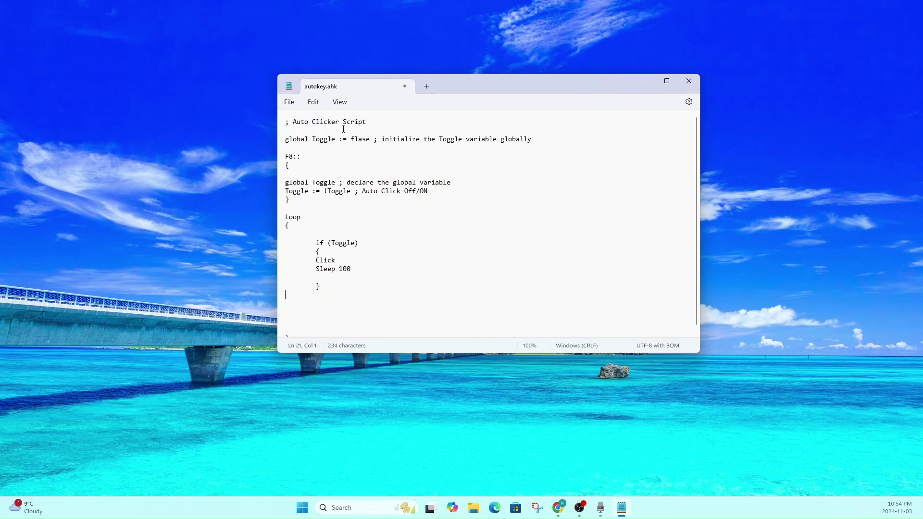
key(Return)
key(Delete)
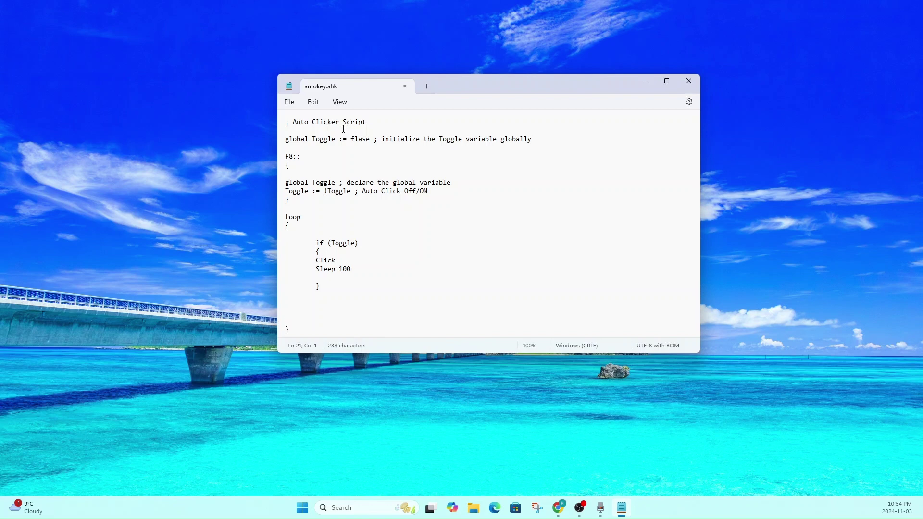
key(Delete)
key(Up)
text(else)
Add braces under else containing Sleep 100, correcting the misspelled Sleep
key(Return)
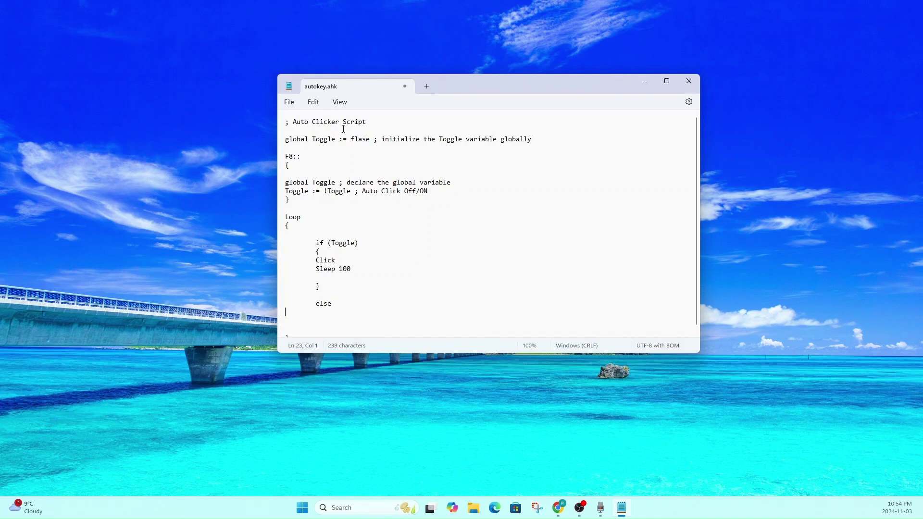
text({})
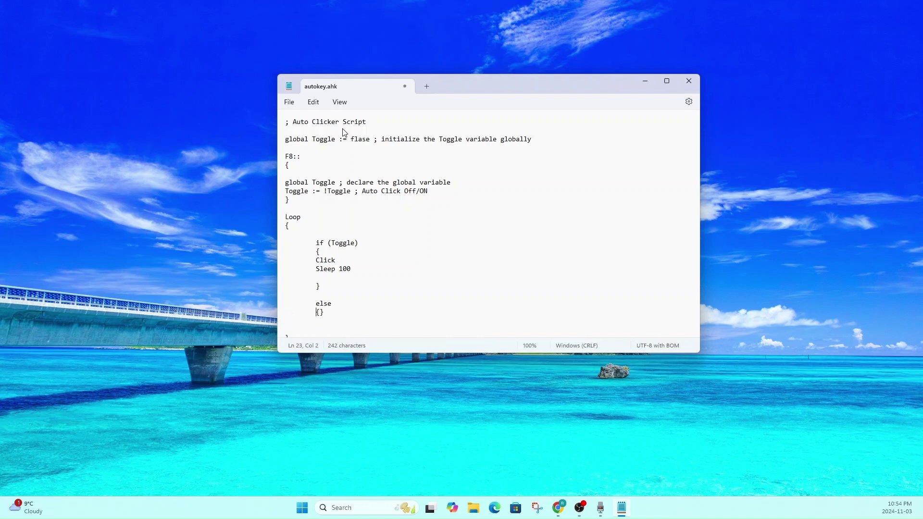
key(Return)
key(Return)
key(Tab)
text(s)
text(lep)
key(BackSpace)
key(BackSpace)
text(ep 100)
scroll(343, 132, down, 1)
Zoom out to review the whole script and save autokey.ahk
click(318, 300)
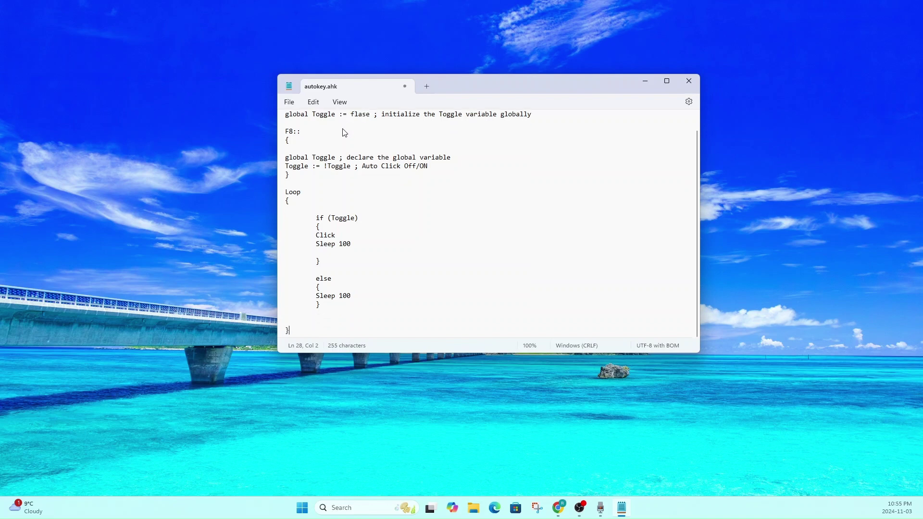
key(ctrl+minus)
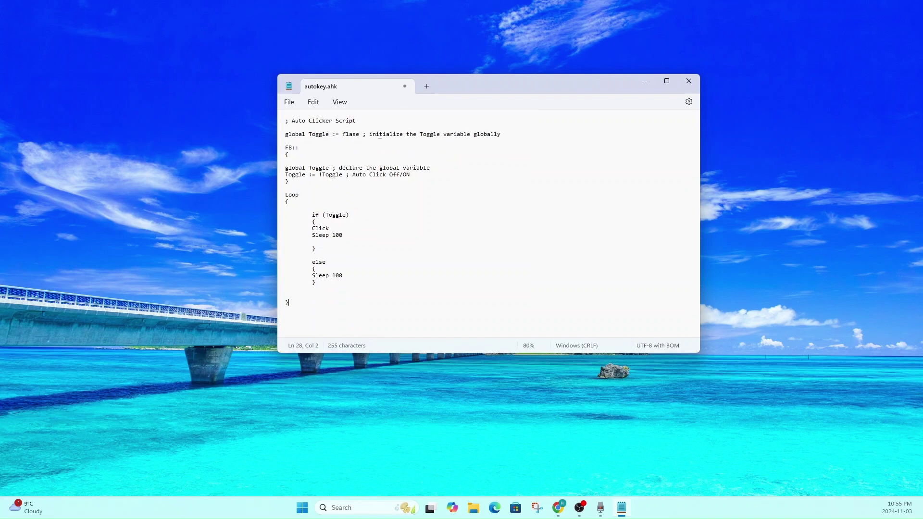
click(289, 101)
click(317, 171)
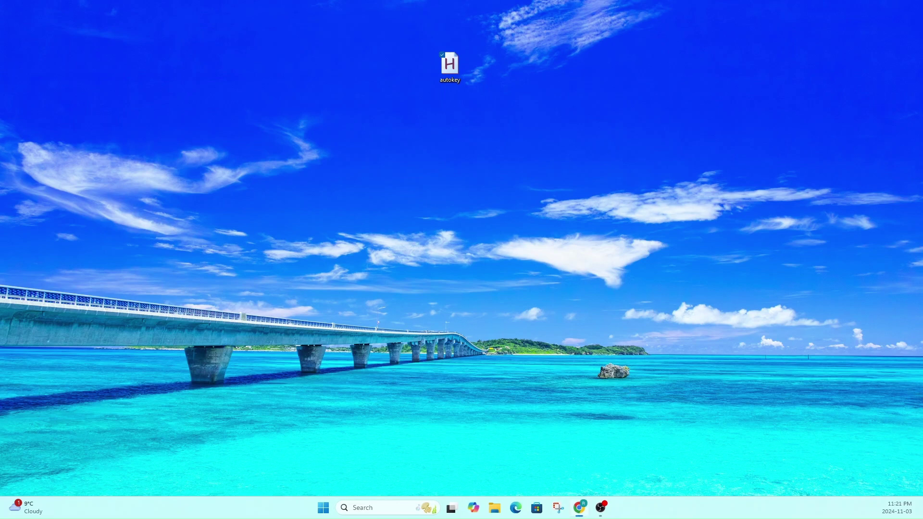
Restore Chrome and open the 'Cookie Clicker - Orteil' search result
click(580, 508)
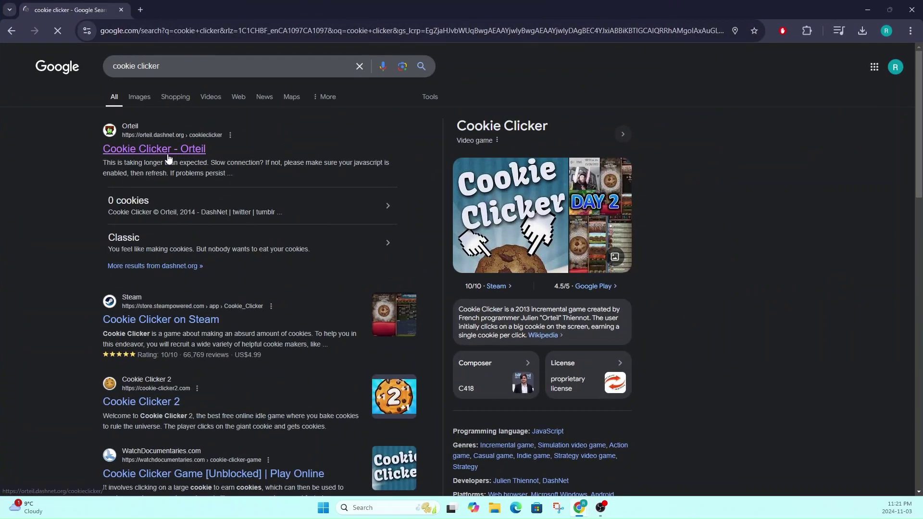
click(174, 154)
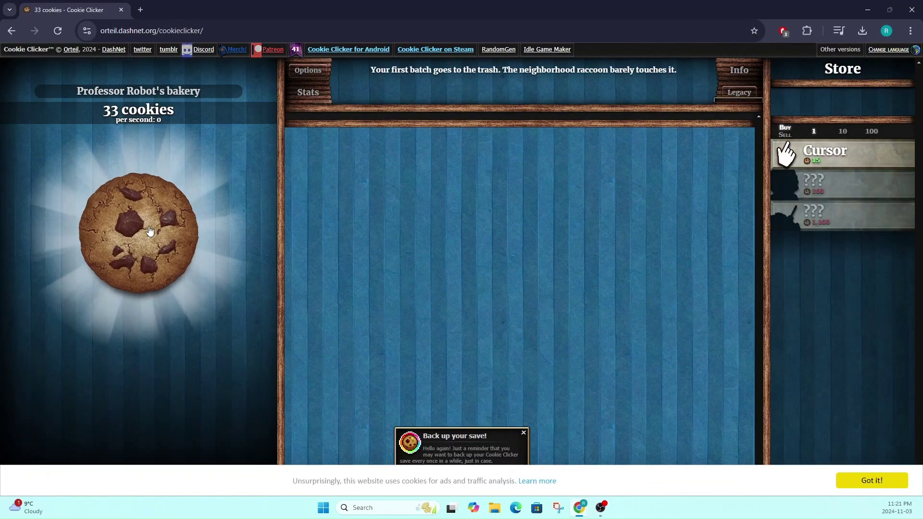
Rapid-click the big cookie, raising the count from 33 to 110 and unlocking Grandma
click(147, 230)
click(146, 231)
click(146, 230)
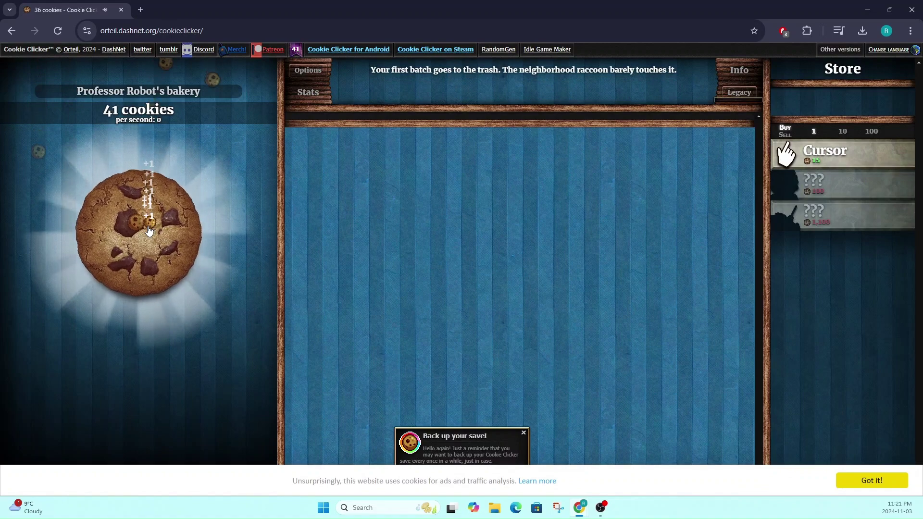
click(146, 231)
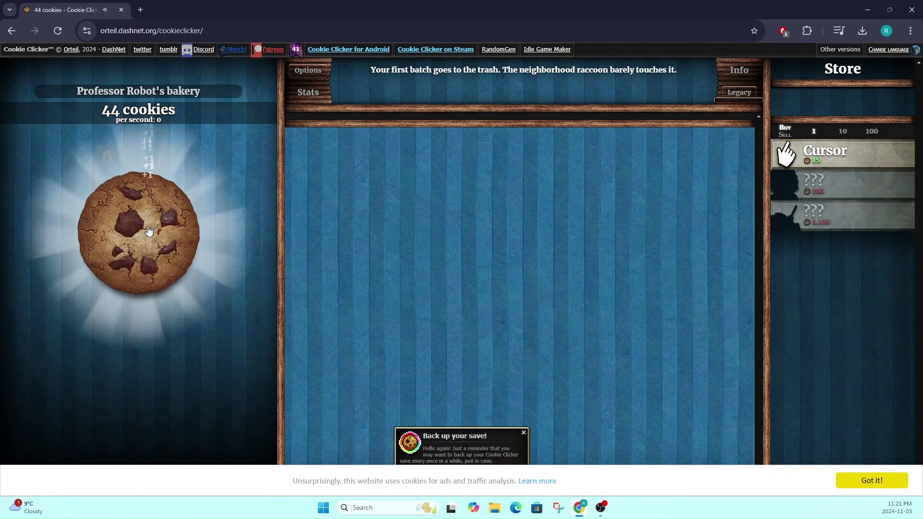
click(148, 231)
click(148, 230)
click(147, 230)
click(148, 231)
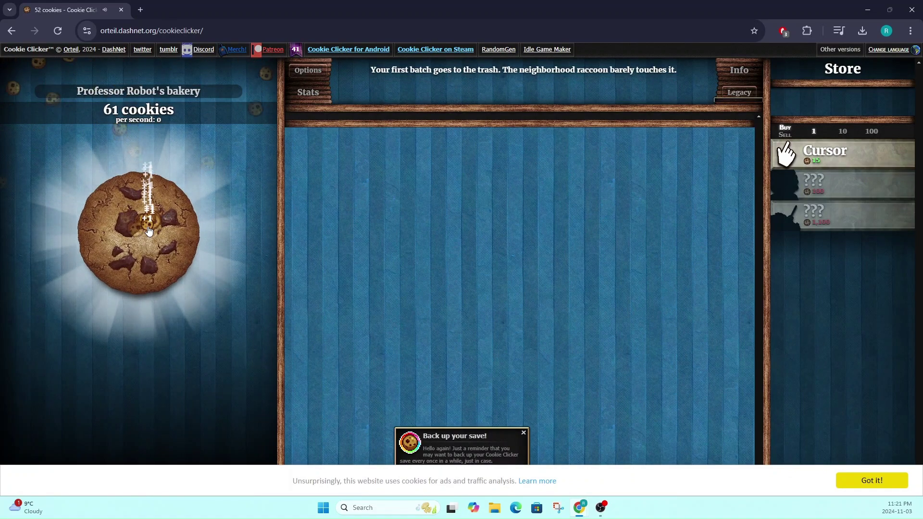
click(147, 231)
click(147, 231)
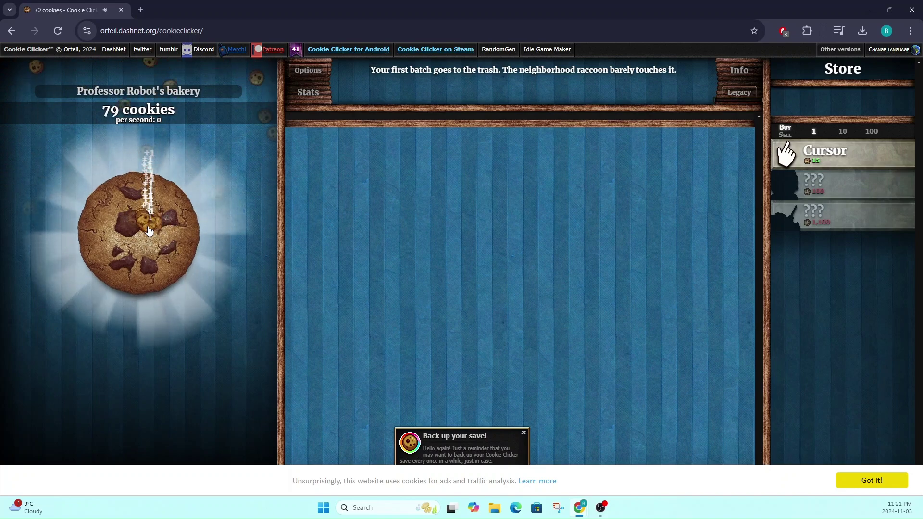
click(148, 231)
click(148, 231)
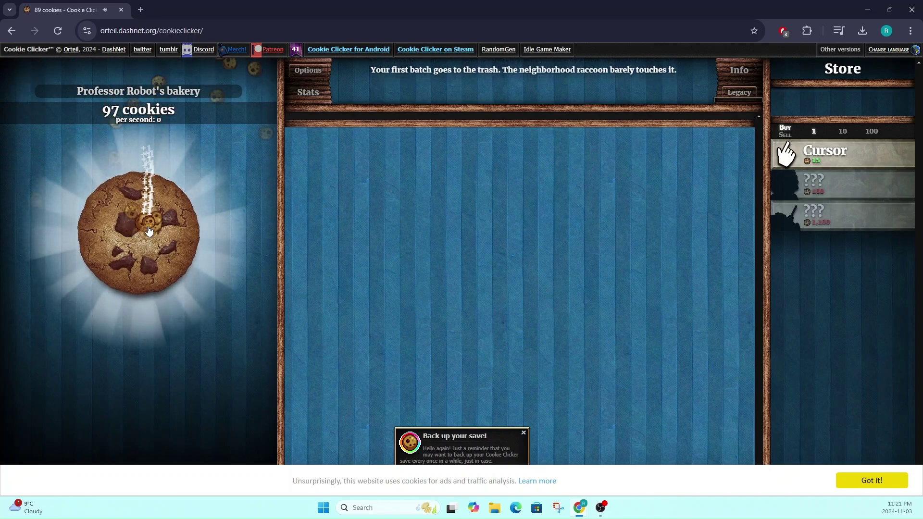
click(148, 231)
click(148, 231)
click(148, 231)
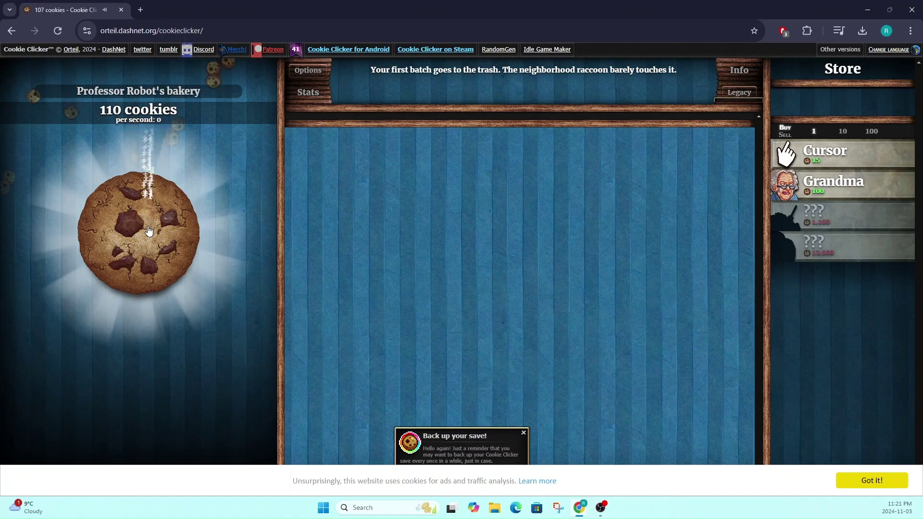